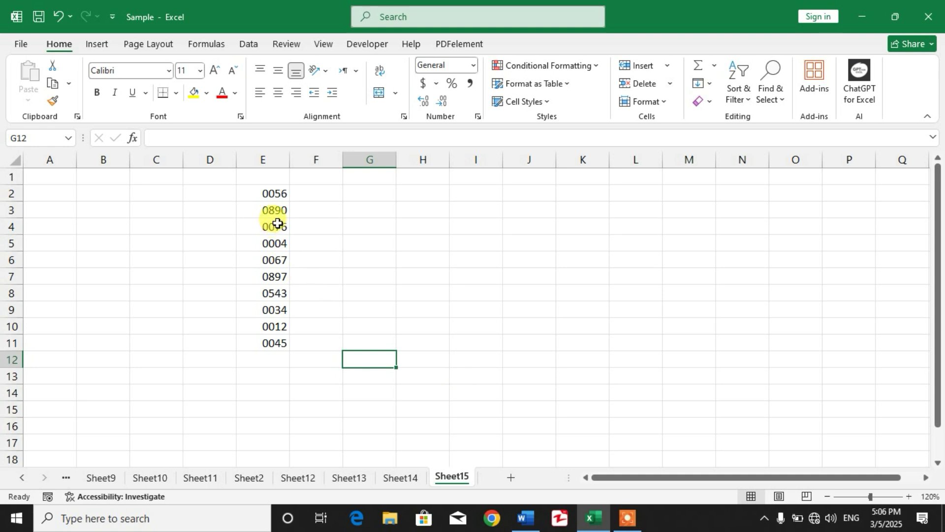
- Enter 23 in E12 so it shows as 0023 below the padded number list
click(274, 200)
drag(275, 201, 273, 276)
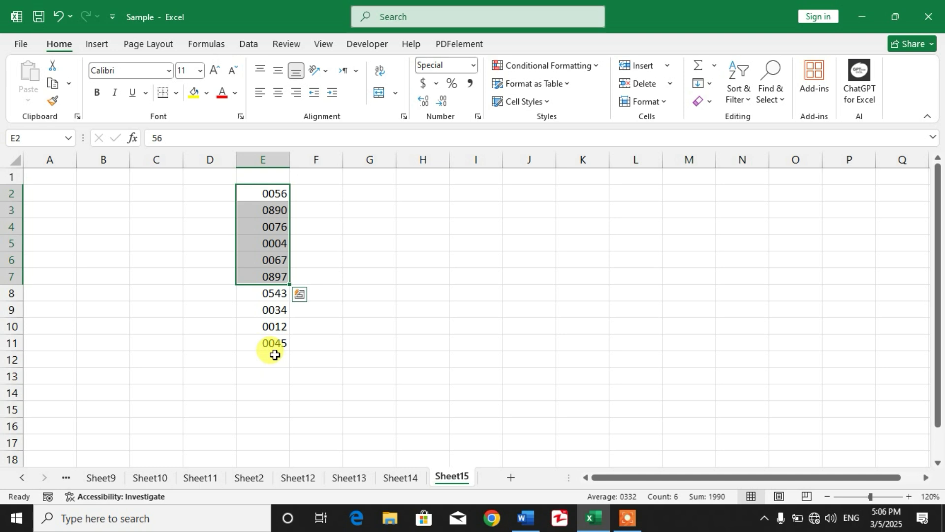
click(272, 358)
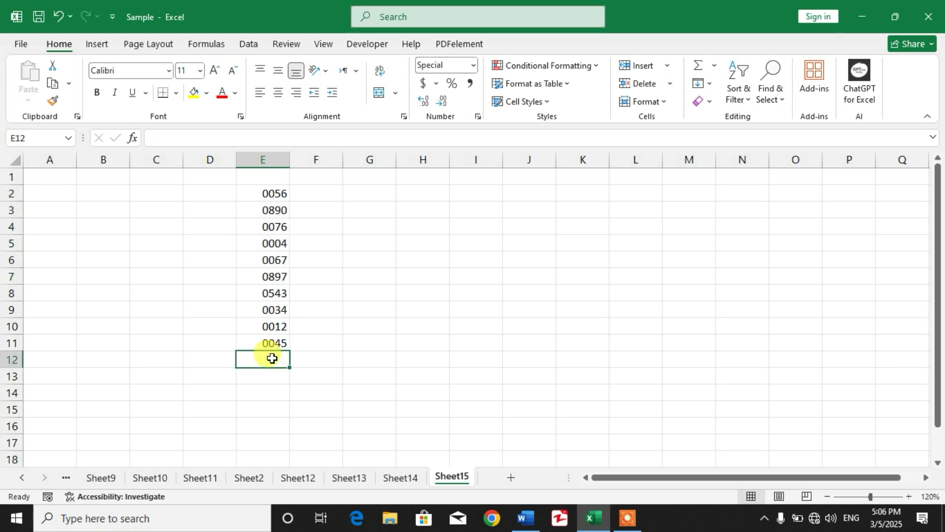
text(23)
key(Return)
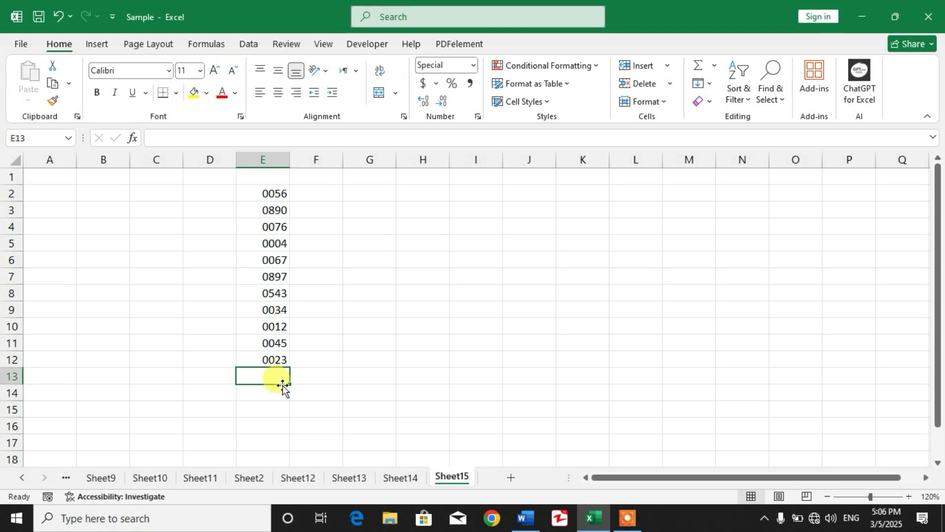
- Enter =VALUE(TEXT(E2,"0")) in G2 to convert 0056 into 56
click(370, 195)
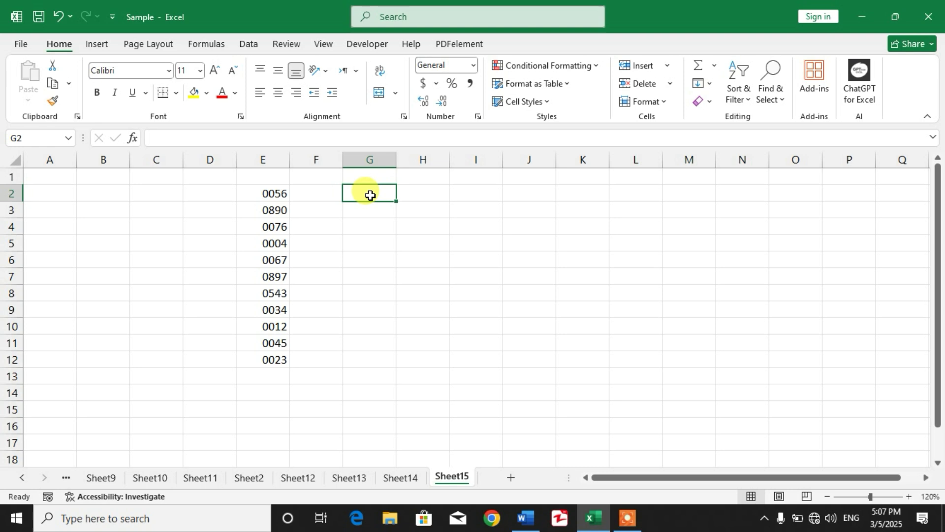
text(=)
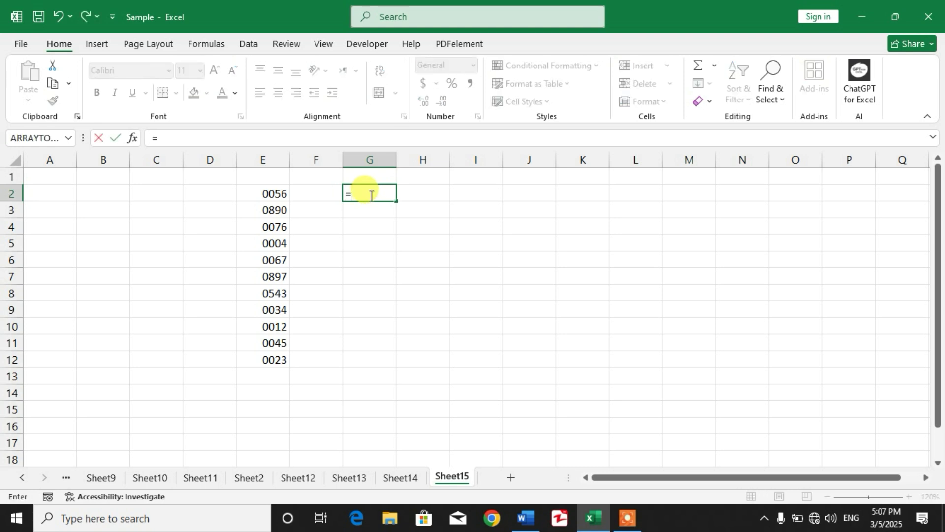
text(VA)
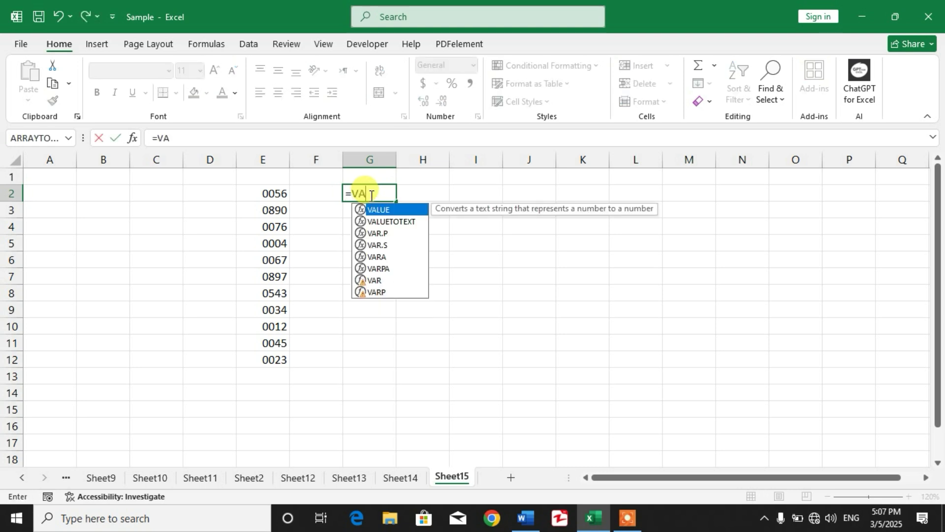
double_click(383, 210)
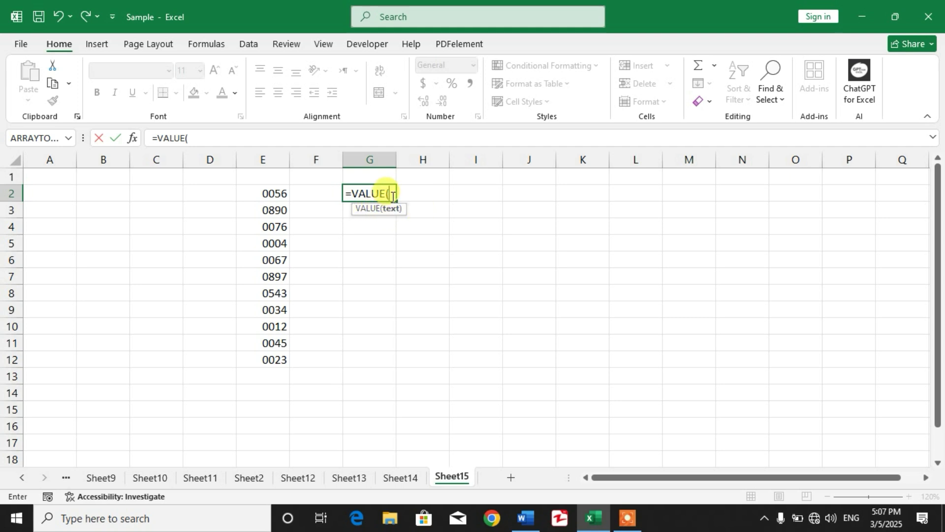
text(T)
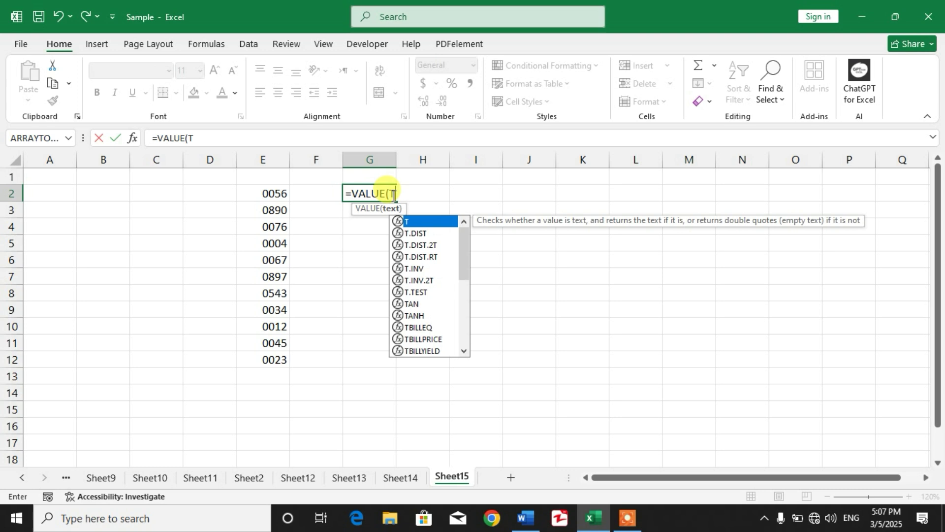
text(EXT)
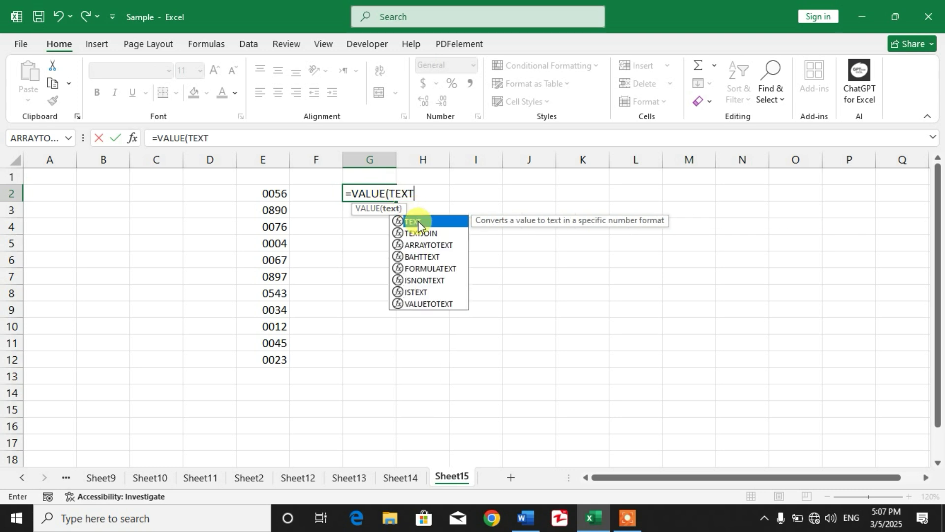
double_click(420, 223)
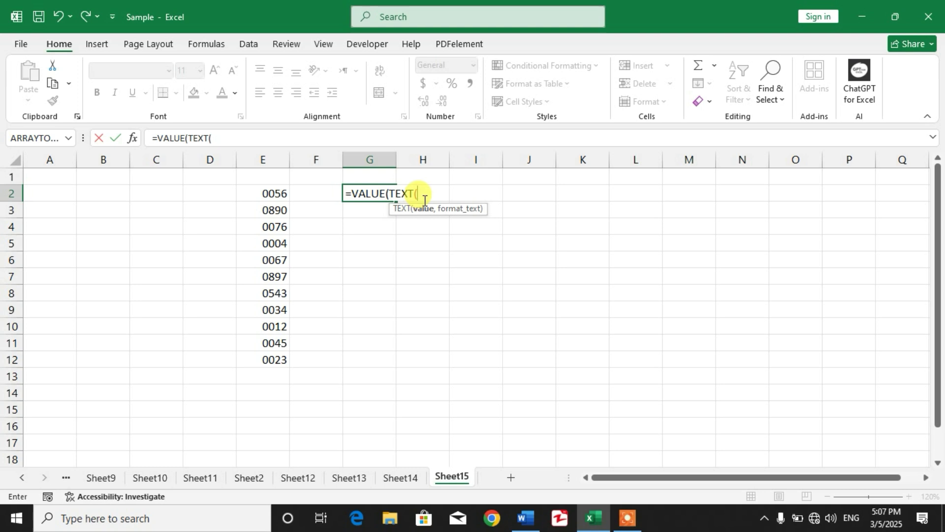
click(272, 191)
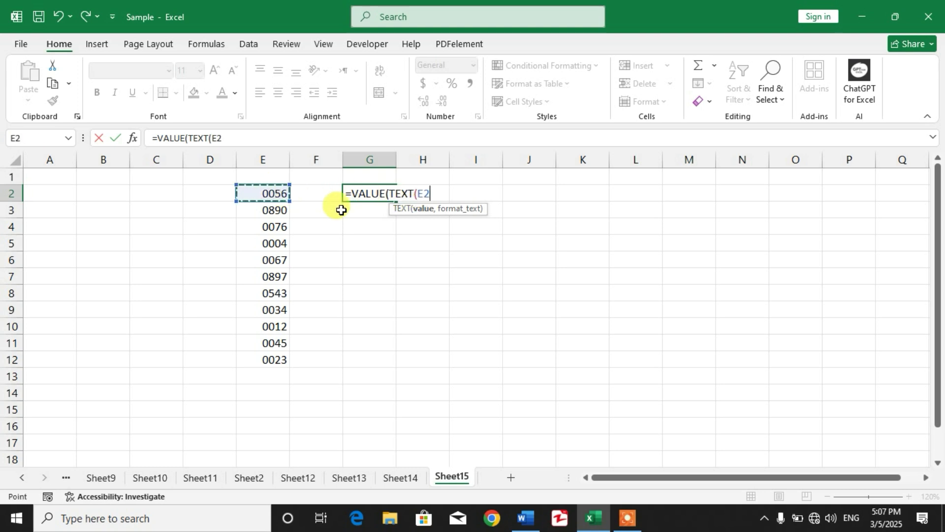
text(,")
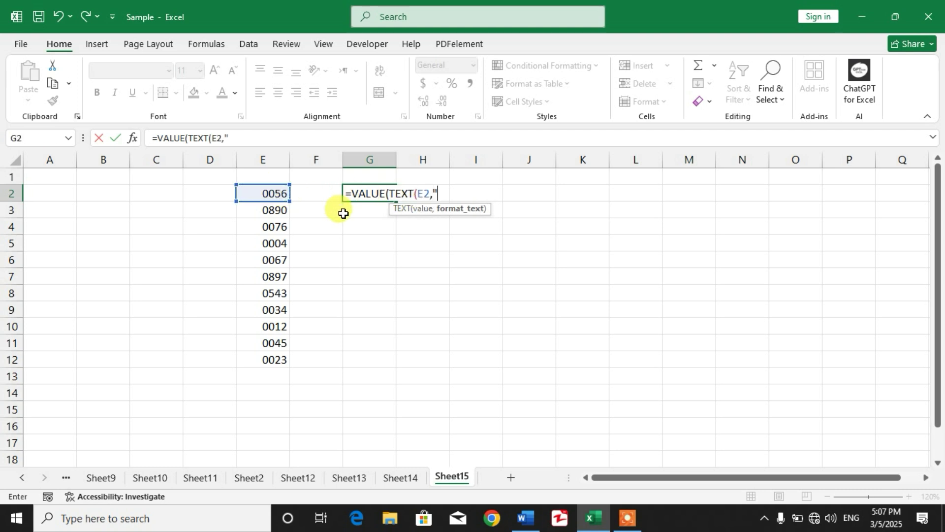
text(0")
text()))
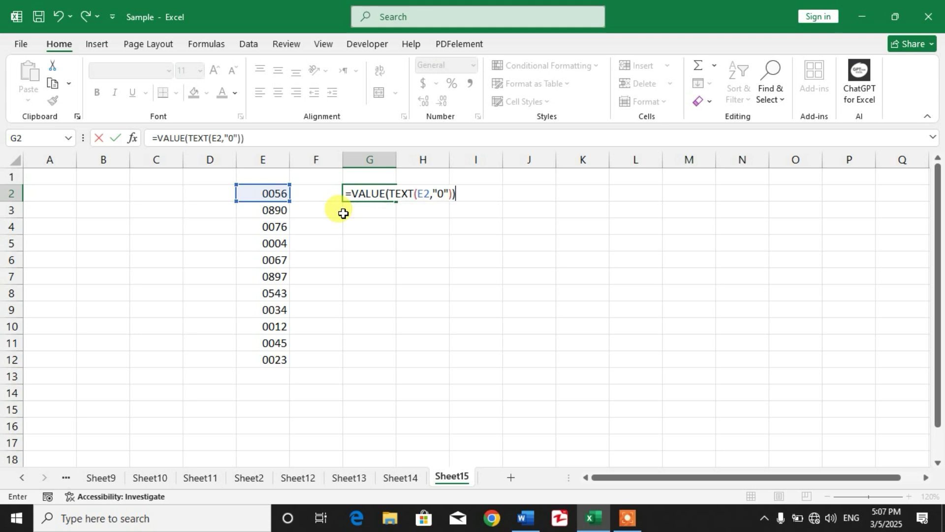
key(Return)
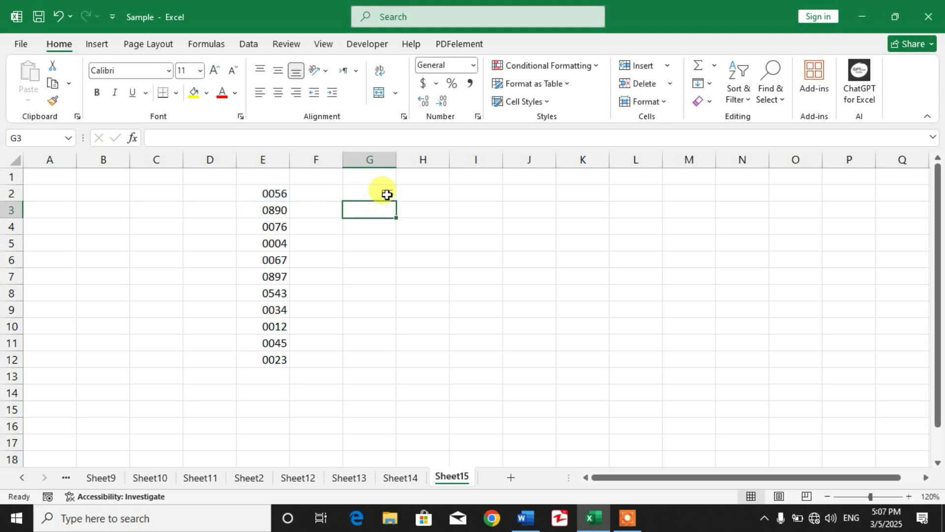
- Fill the G2 formula down to G12, showing 56 through 23, and clear the stray copy in G13
click(389, 196)
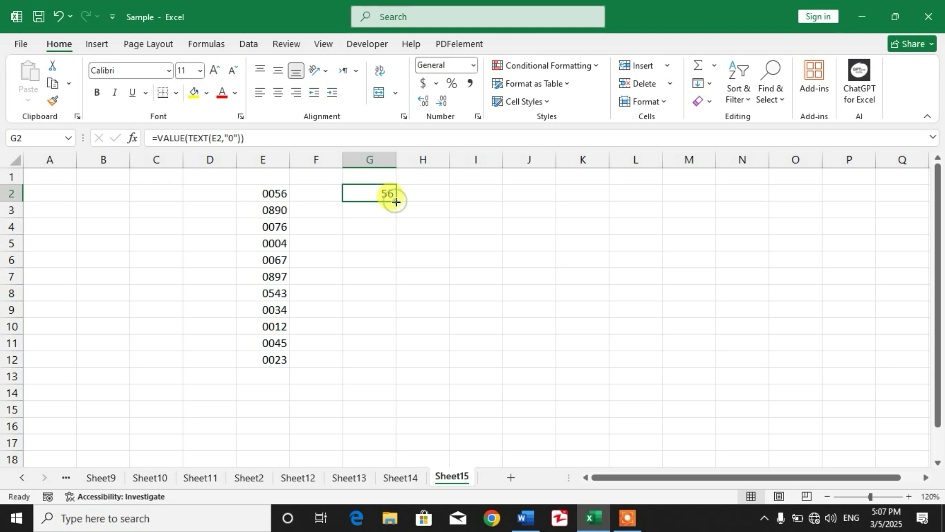
click(396, 201)
drag(396, 201, 392, 376)
click(467, 314)
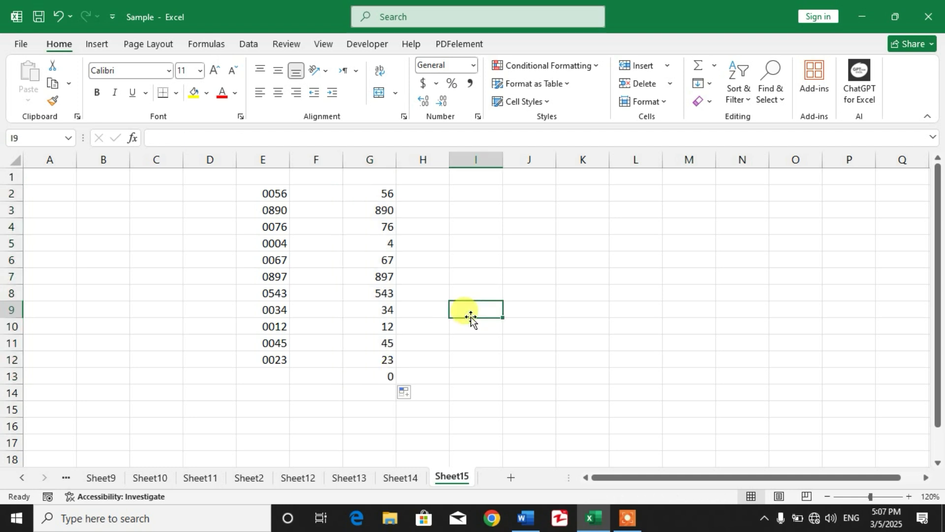
click(388, 375)
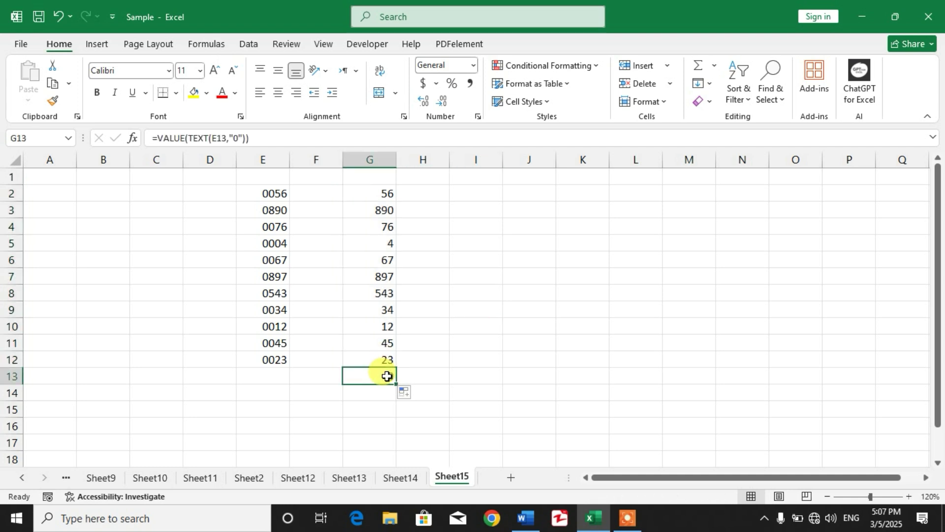
key(Delete)
click(482, 325)
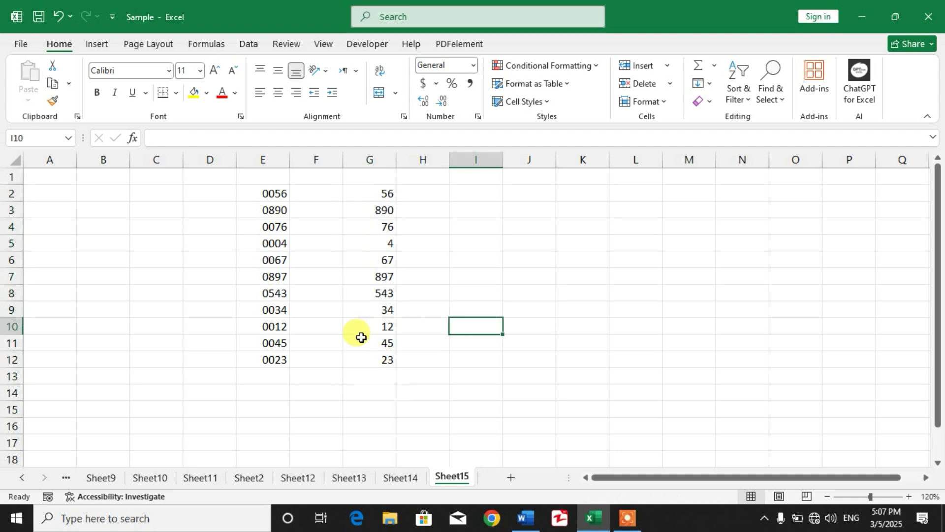